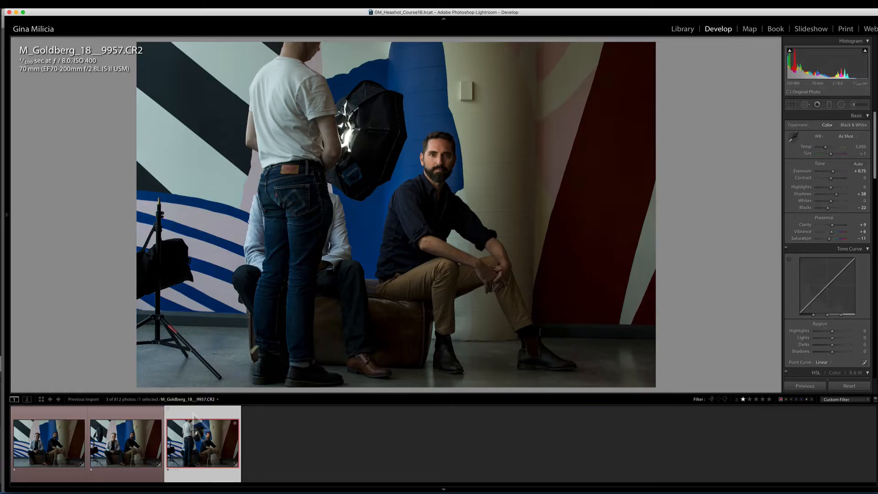
- Select all three group portrait photos and open them as layers of one document in Photoshop
key(shift)
shift+click(61, 415)
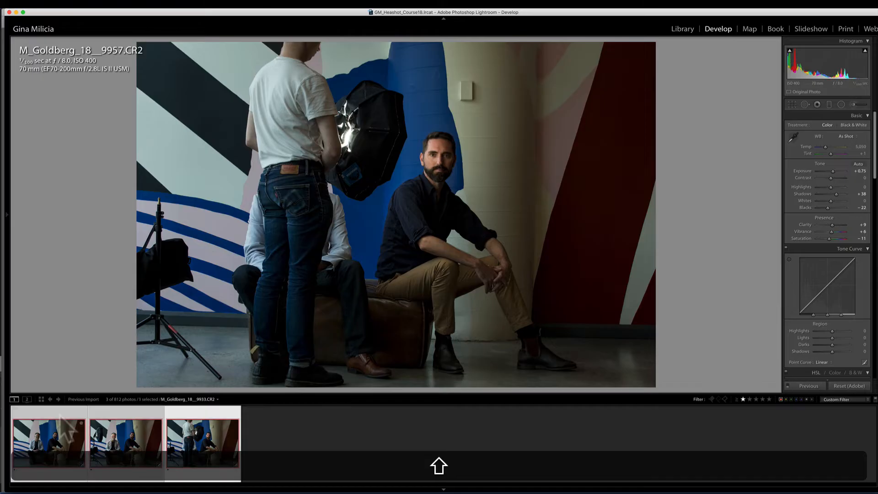
right_click(192, 423)
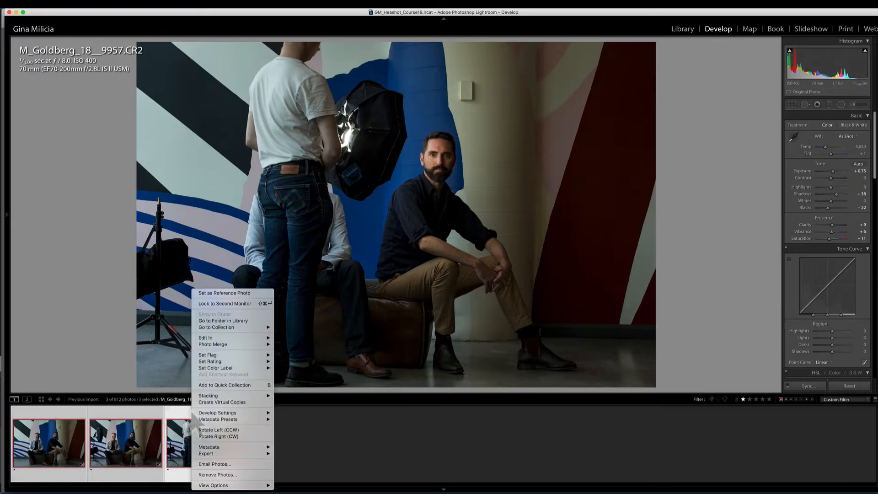
mouse_move(207, 338)
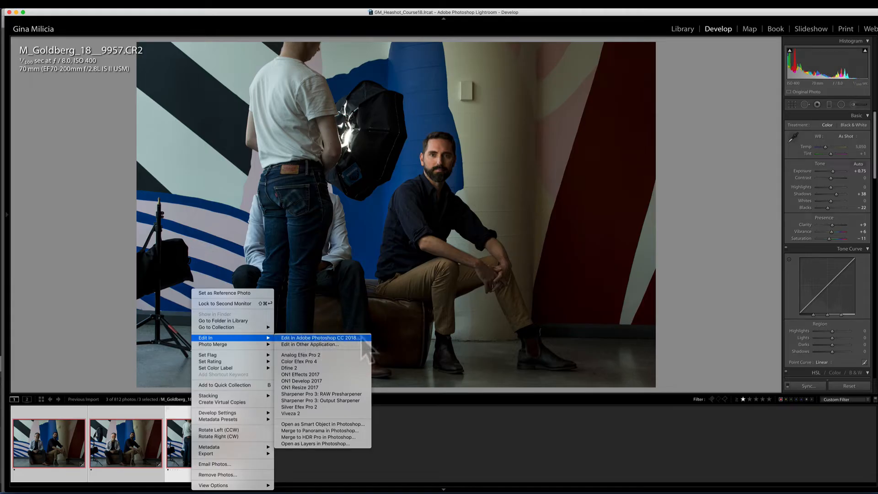
click(361, 443)
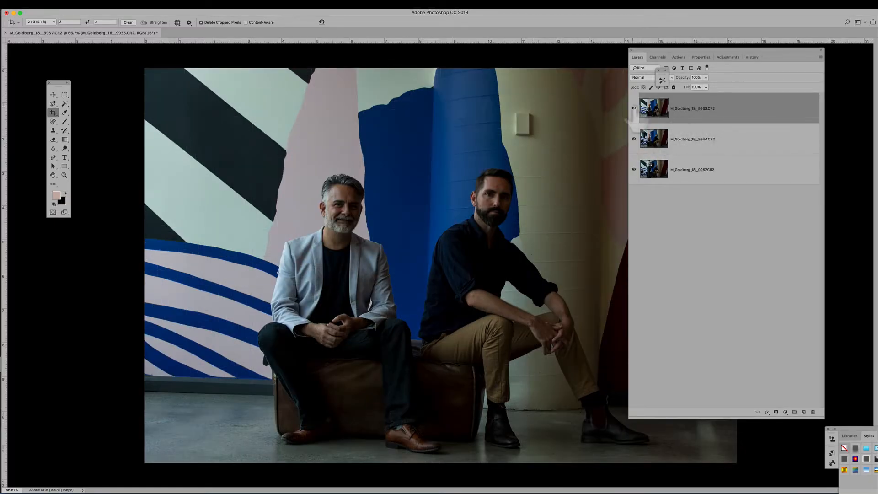
- Compare the photos by toggling layer visibility, and move the layer of photo 9933 to the bottom of the stack
click(634, 109)
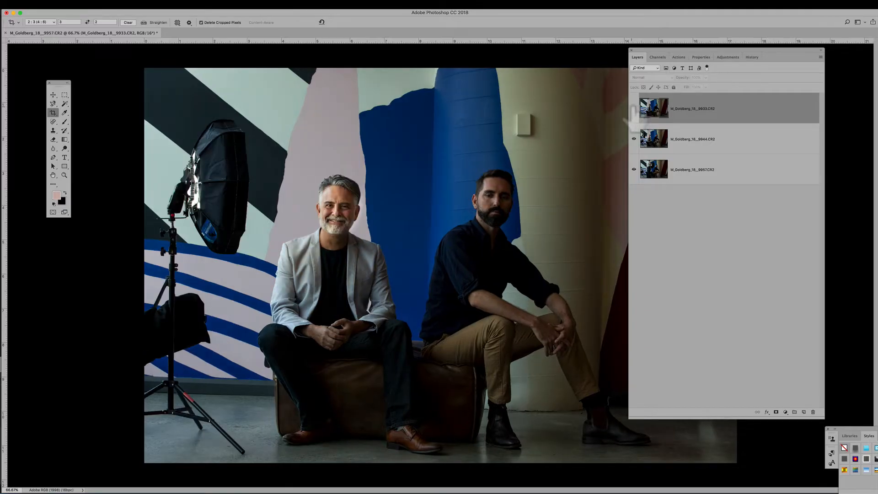
click(634, 139)
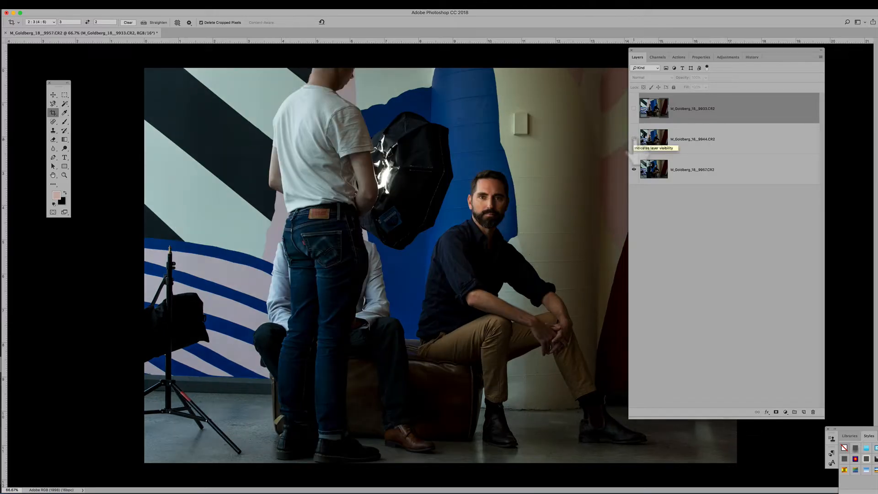
click(634, 108)
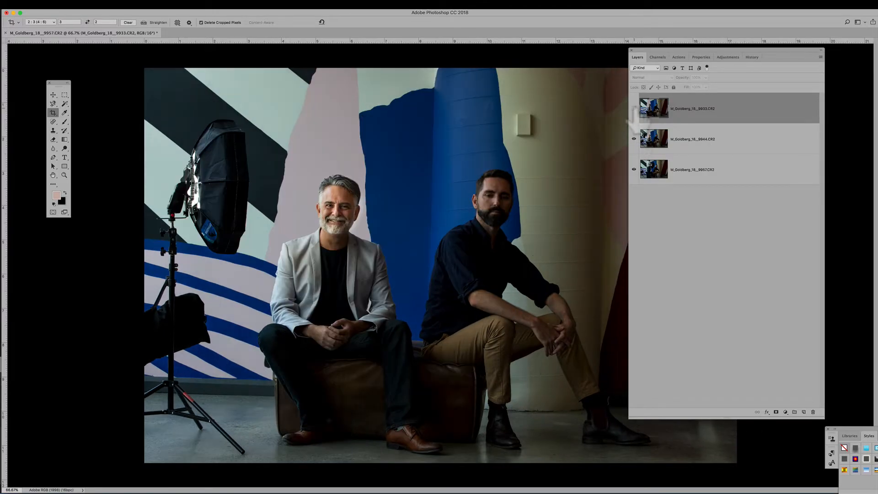
drag(737, 131, 731, 184)
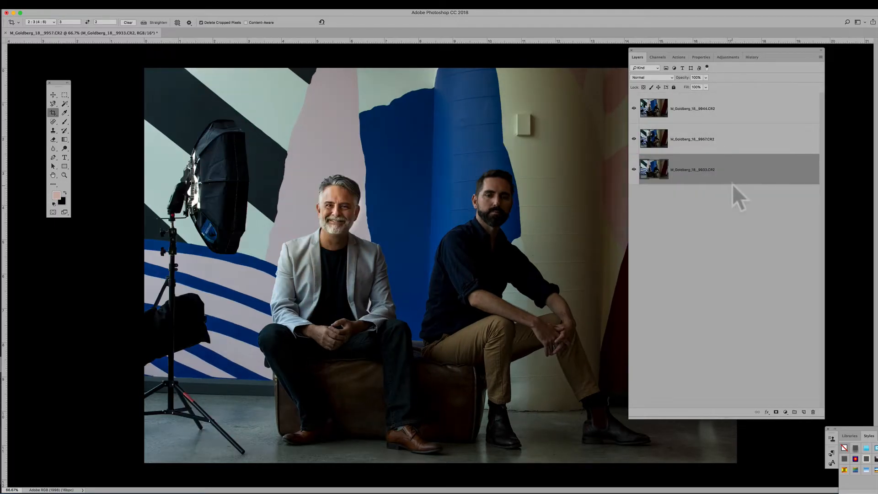
- Select all three photo layers and auto-align them
click(700, 115)
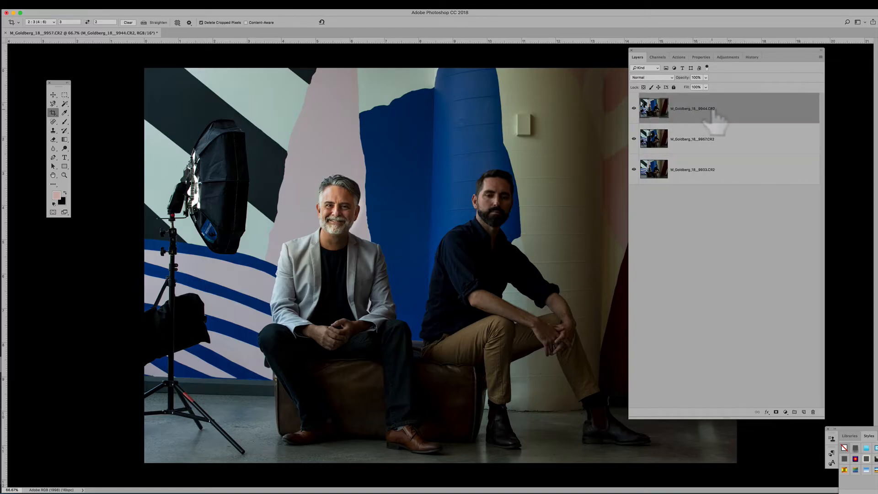
key(alt)
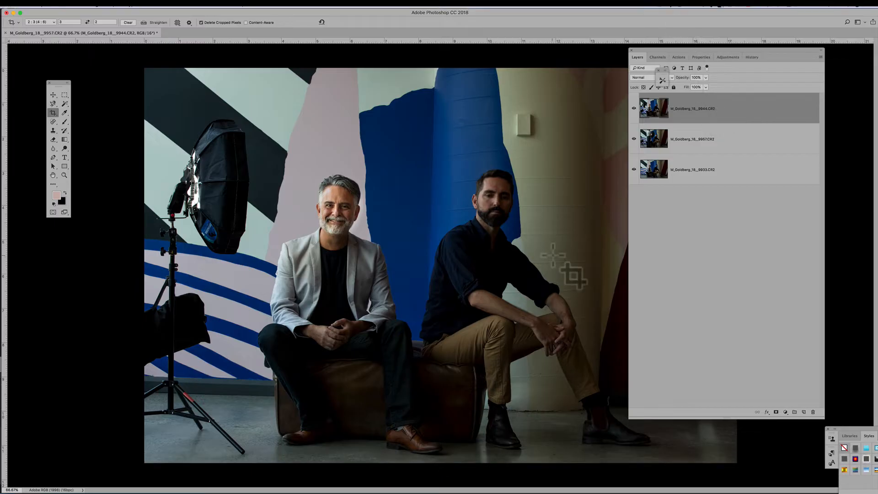
key(shift)
shift+click(755, 173)
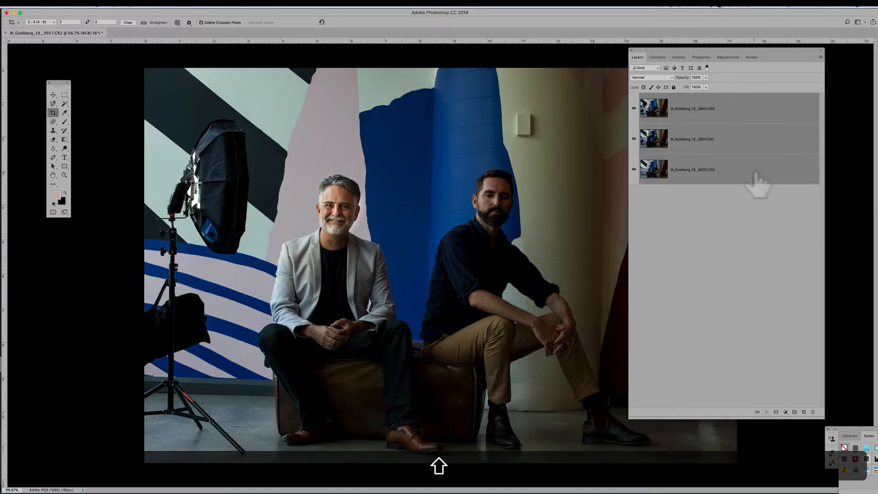
click(76, 3)
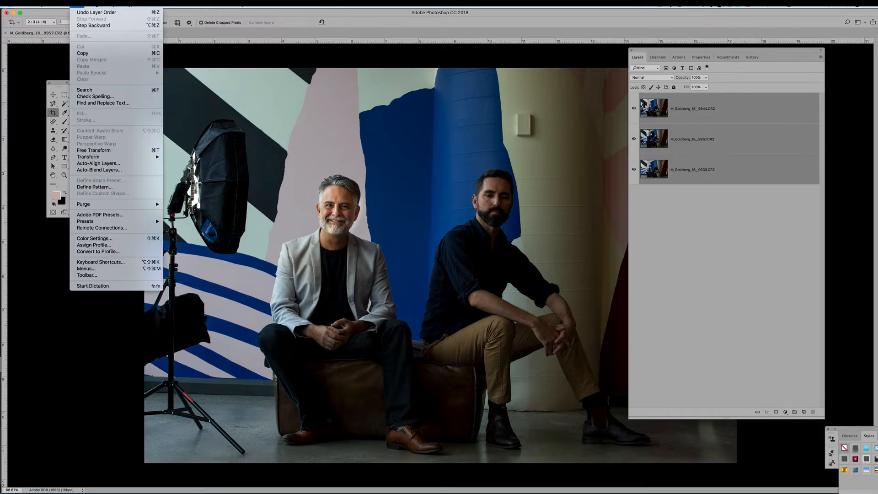
click(130, 165)
click(427, 125)
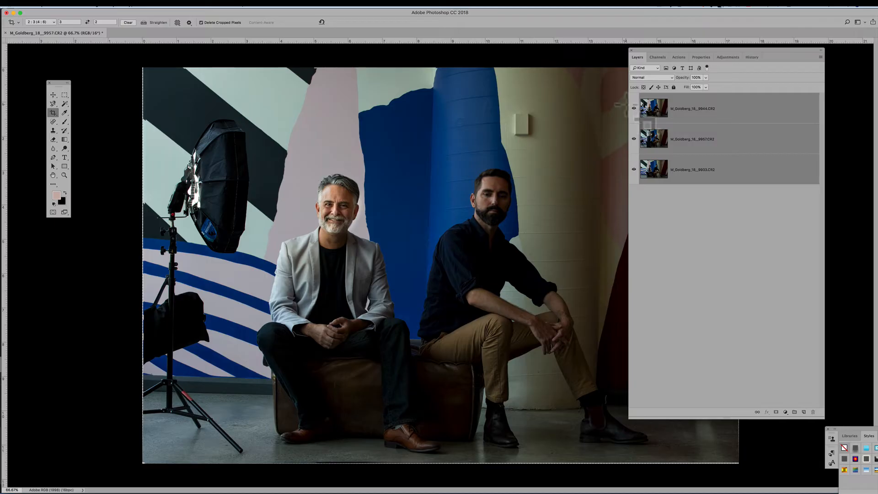
- Check the alignment by fading layers 9944 and 9957 in turn, returning both to 100% opacity with all layers shown
click(696, 116)
click(705, 78)
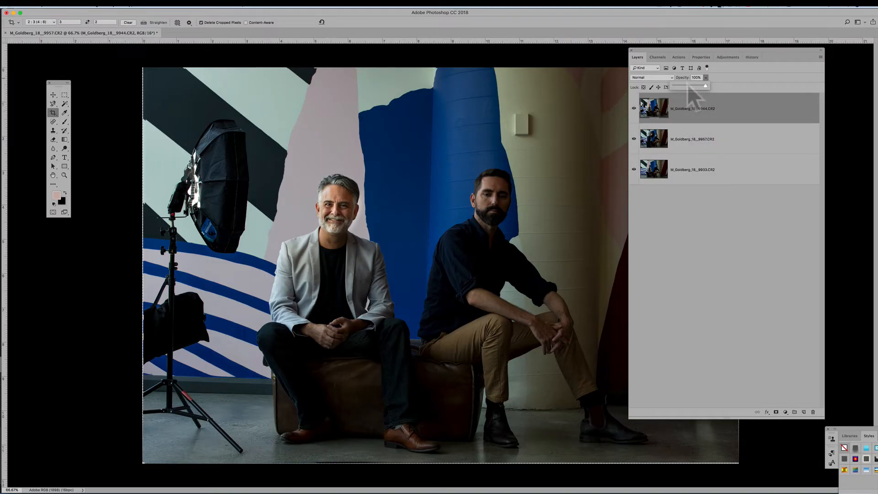
drag(688, 87, 711, 89)
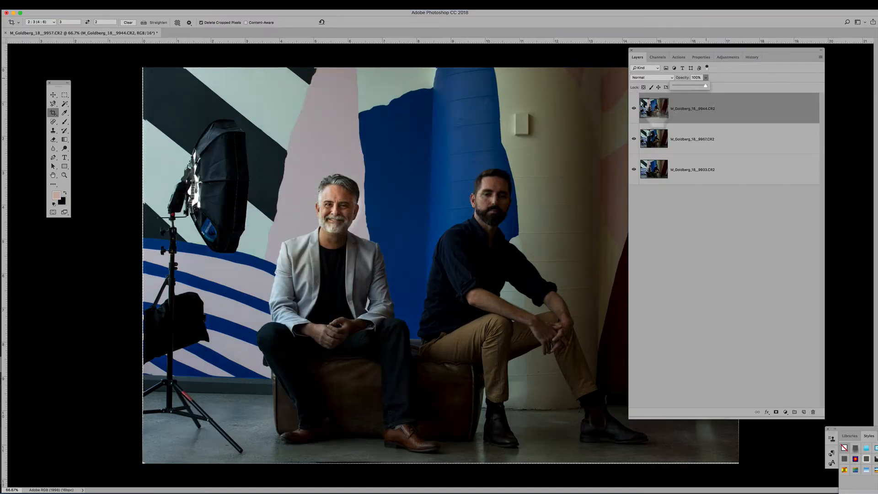
click(633, 109)
click(717, 146)
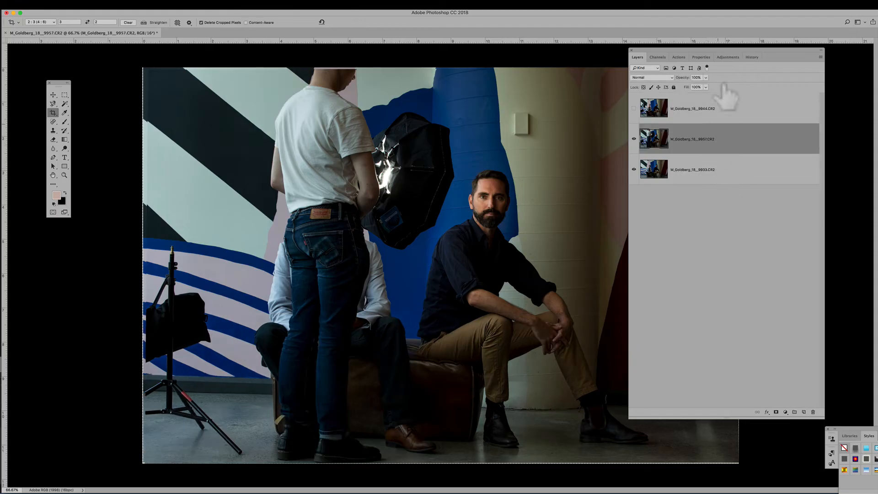
drag(691, 87, 715, 83)
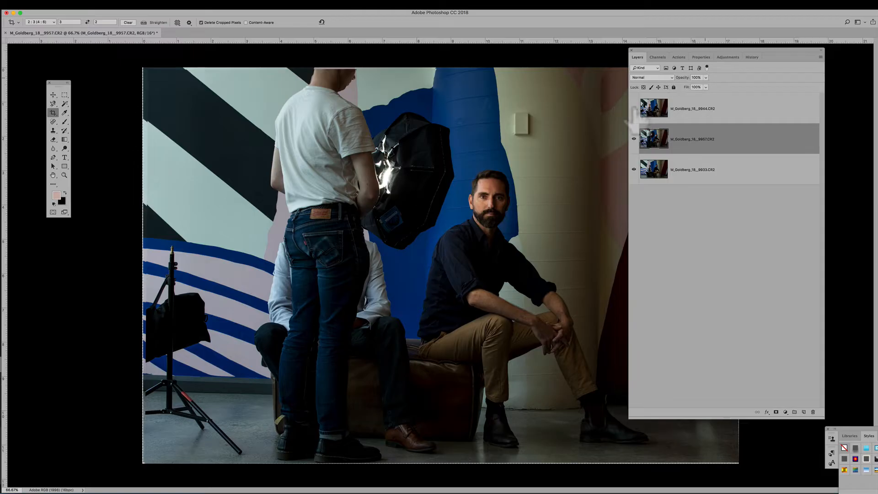
click(634, 108)
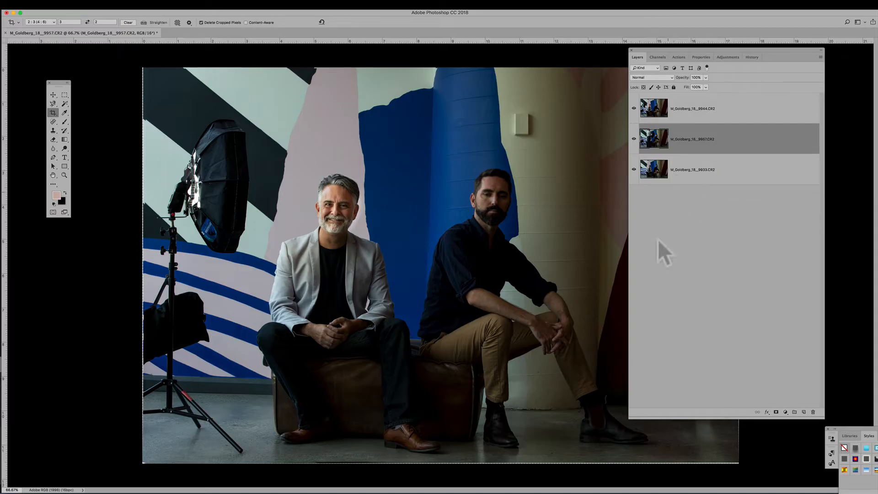
- Add a white layer mask to the top layer, 9944, and set up the Brush tool with 60% flow
click(708, 114)
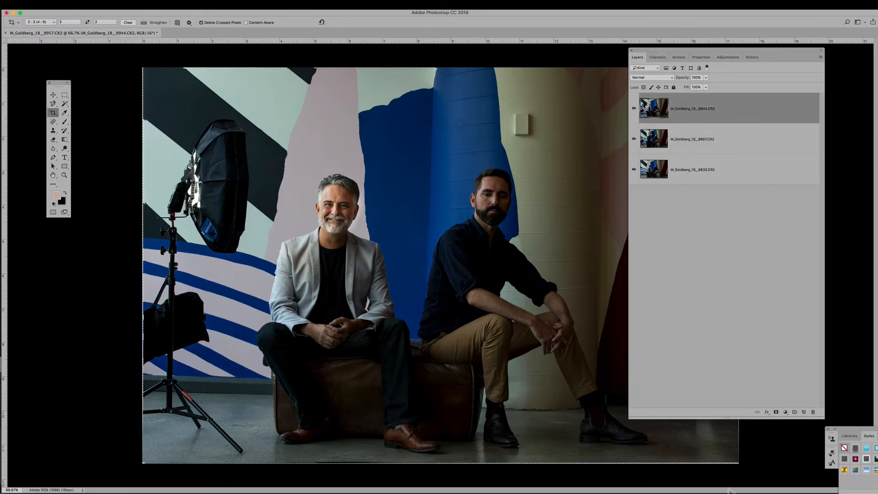
click(776, 412)
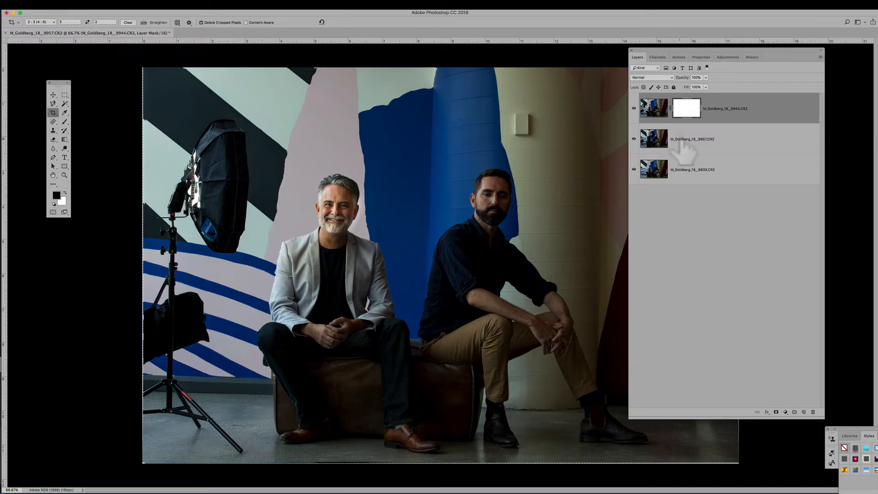
click(65, 121)
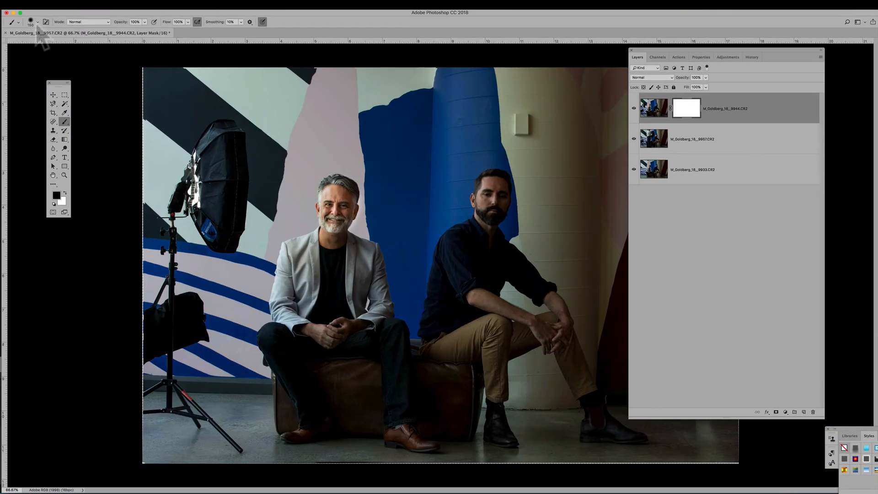
click(37, 22)
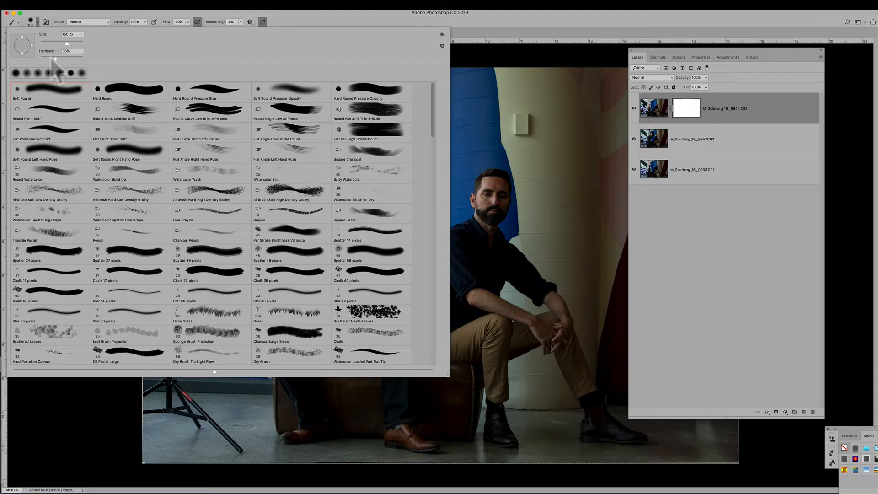
click(188, 27)
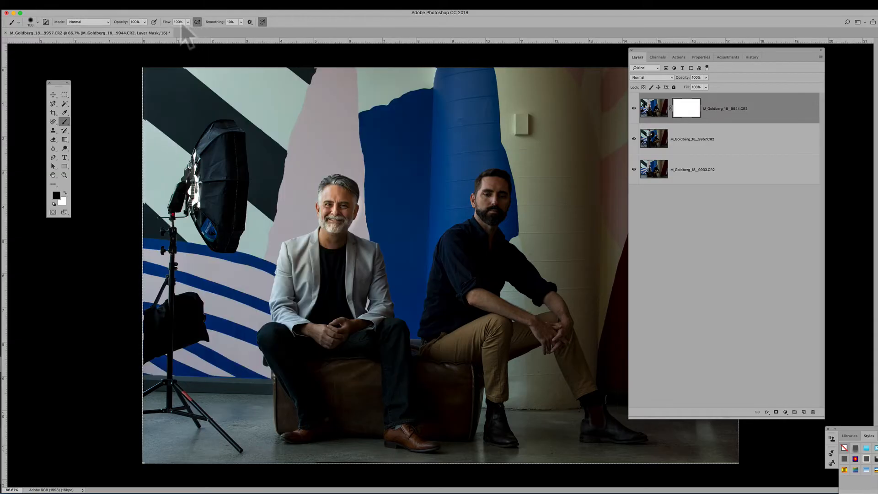
click(188, 23)
- Paint black on the top layer's mask over the man in the dark shirt to reveal his lit version from layer 9957
drag(489, 203, 492, 206)
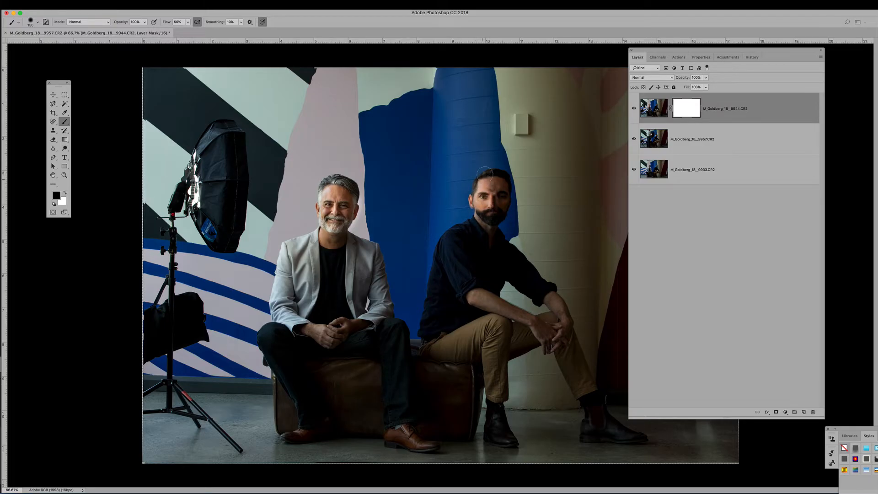
mouse_move(500, 187)
mouse_down()
mouse_move(505, 207)
mouse_move(494, 211)
mouse_up()
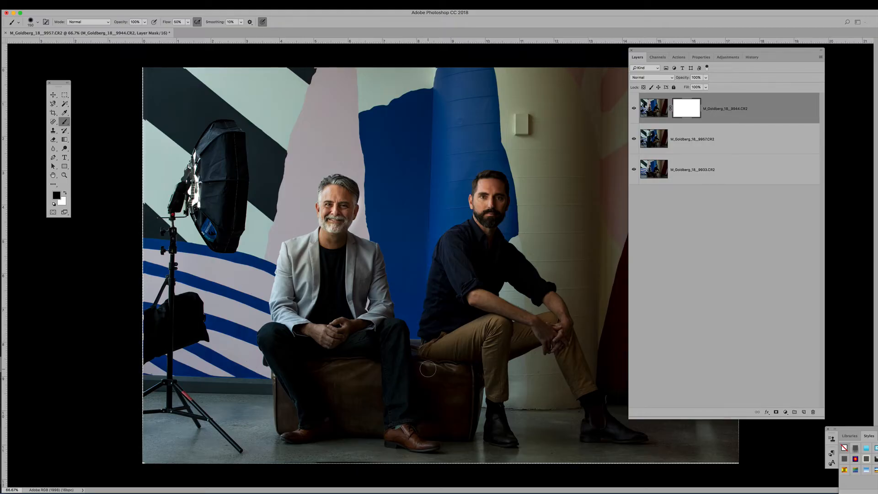
scroll(428, 340, up, 15)
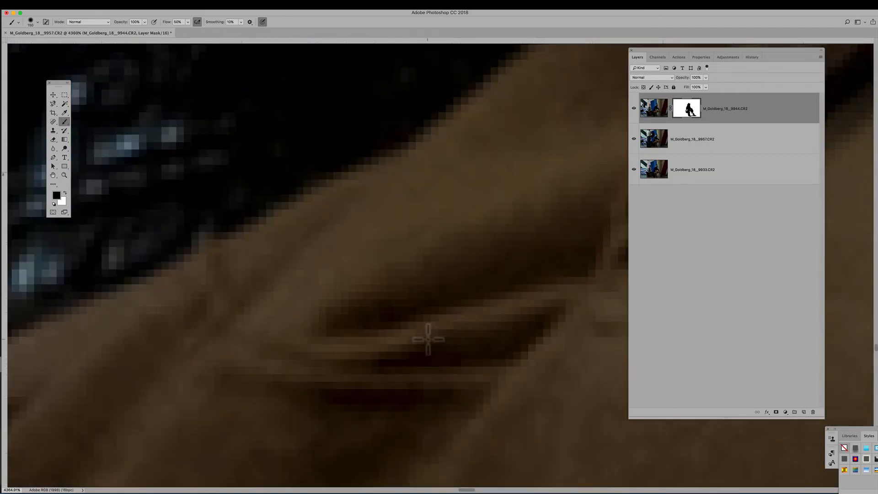
scroll(428, 340, down, 2)
scroll(427, 338, down, 5)
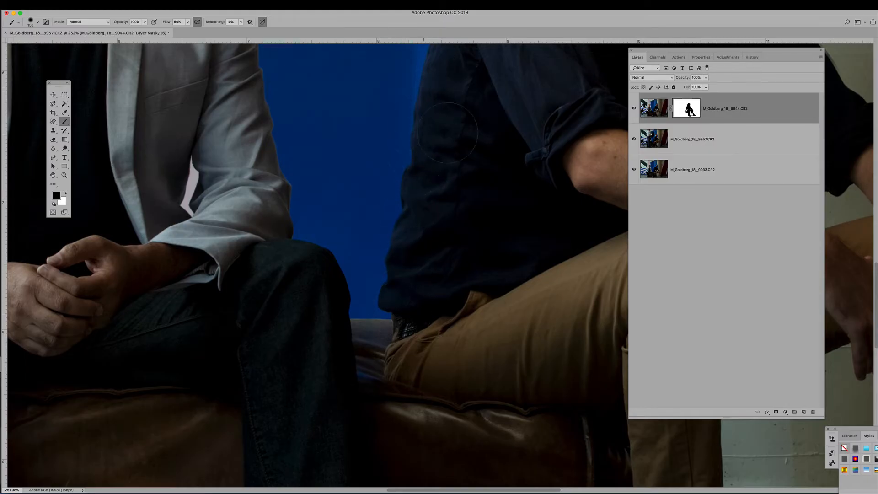
mouse_move(506, 133)
mouse_down()
mouse_move(457, 249)
mouse_move(451, 241)
mouse_up()
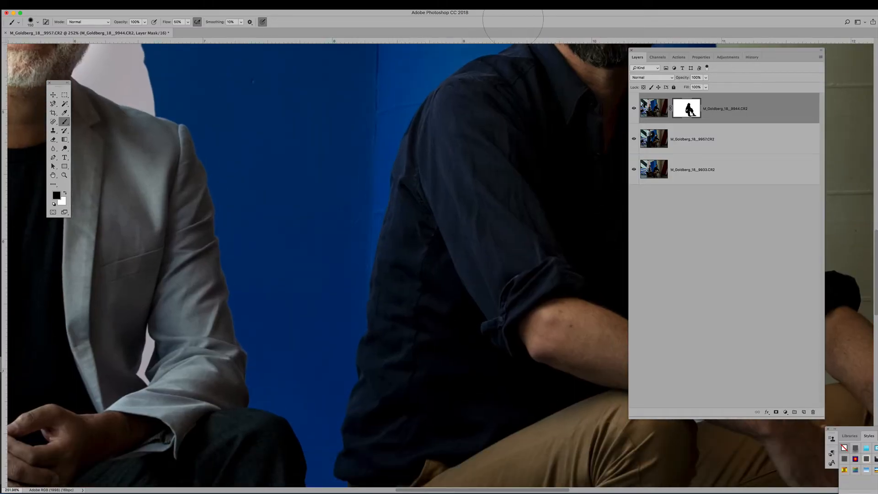
drag(417, 235, 316, 414)
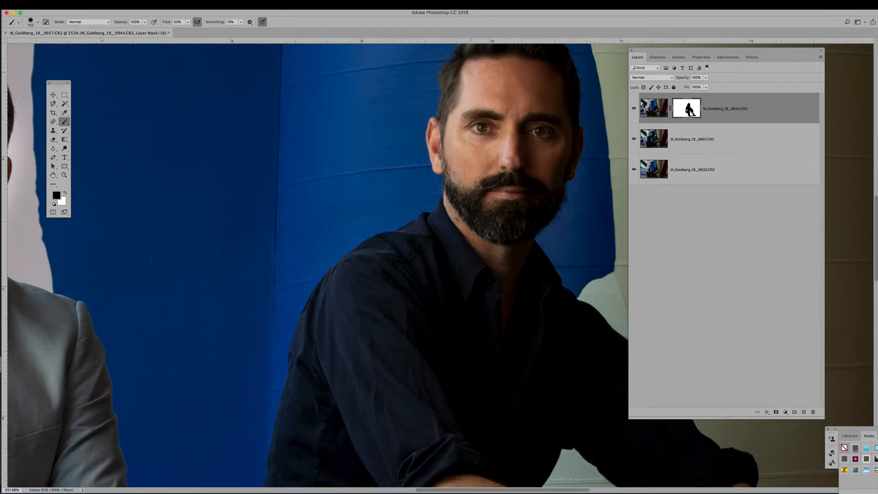
scroll(479, 130, down, 10)
scroll(440, 266, up, 3)
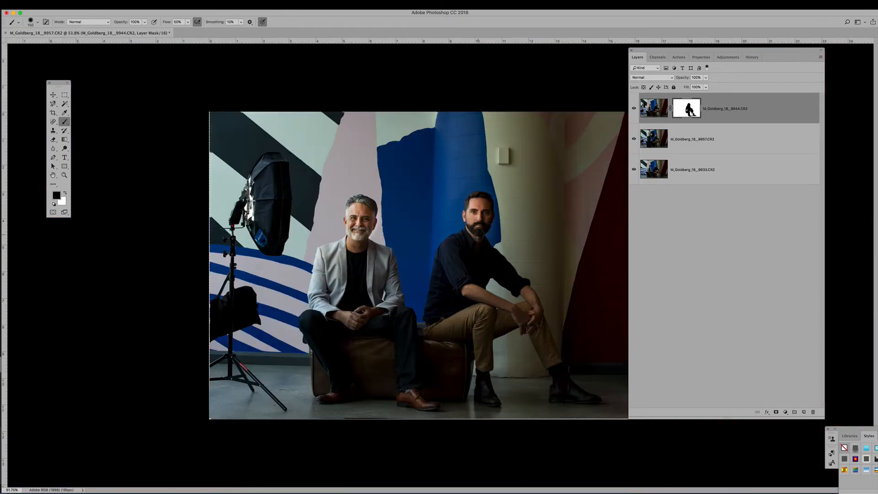
- Soften the brush by setting its hardness to 10%
scroll(486, 196, up, 6)
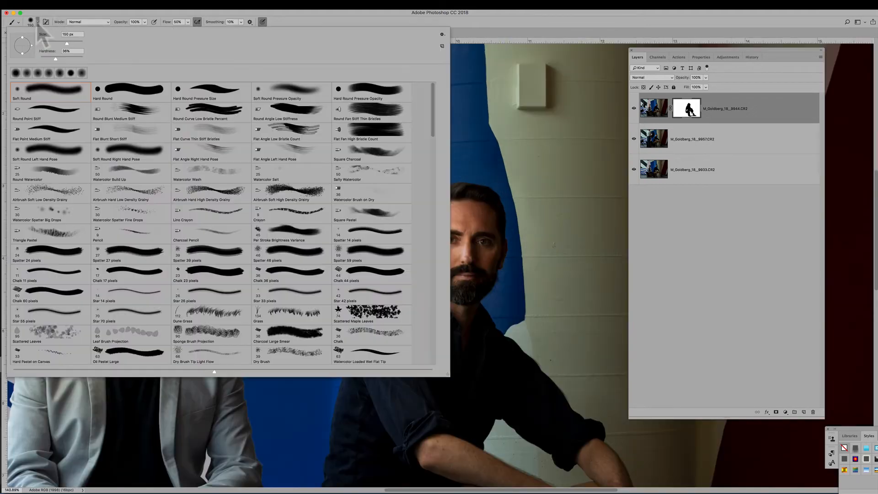
click(34, 22)
drag(56, 59, 43, 59)
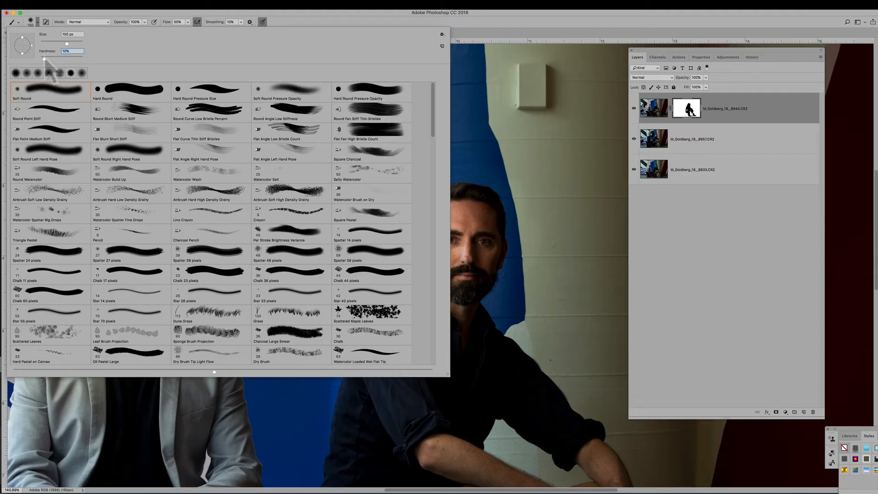
click(492, 195)
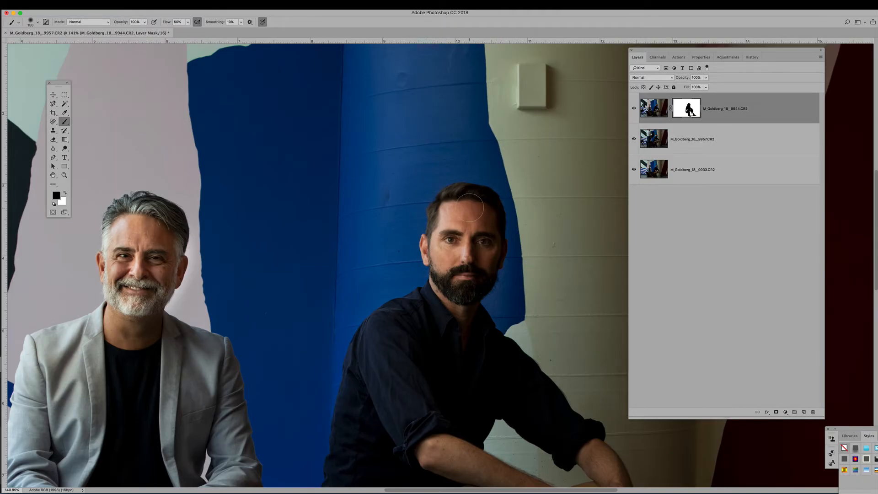
- Paint white on the mask along the wall beside the dark-shirted man to restore the top layer, and return to black
click(65, 193)
mouse_move(528, 211)
mouse_down()
mouse_move(530, 259)
mouse_move(516, 299)
mouse_move(542, 332)
mouse_up()
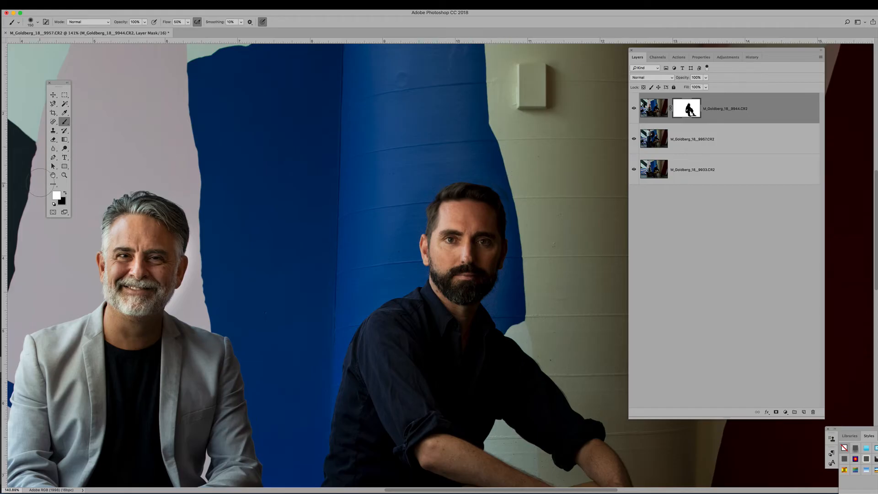
key(x)
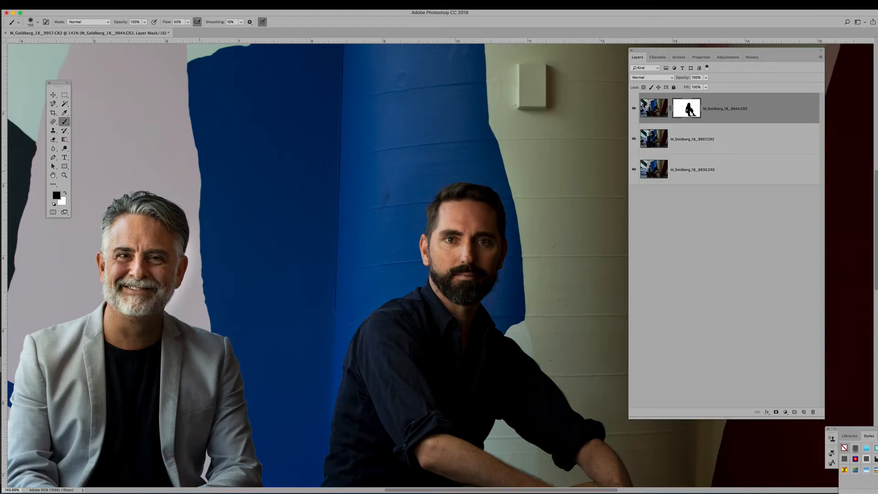
- Switch the brush colour to white and paint the top layer's mask over the blue wall between the two men
click(64, 192)
mouse_move(378, 207)
mouse_down()
mouse_move(382, 190)
mouse_move(360, 256)
mouse_move(383, 190)
mouse_move(375, 179)
mouse_up()
scroll(364, 169, down, 3)
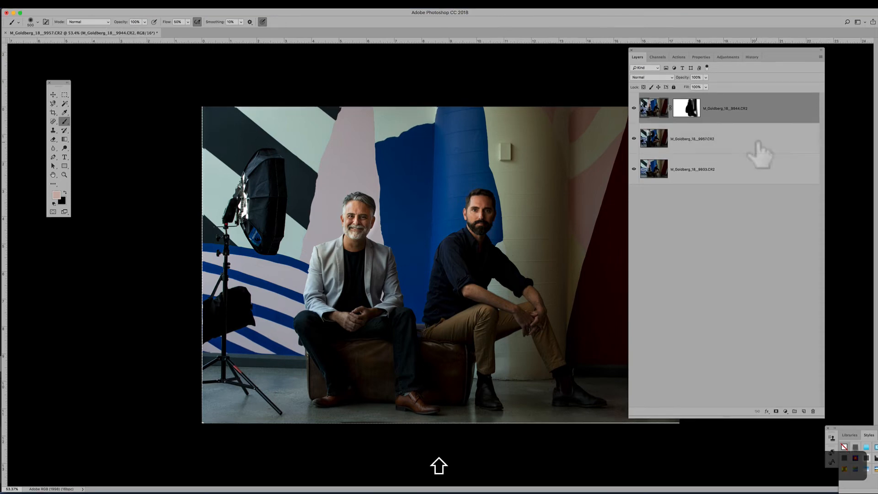
- Merge the masked top layer 9944 with layer 9957 beneath it into a single layer
shift+click(760, 153)
right_click(759, 142)
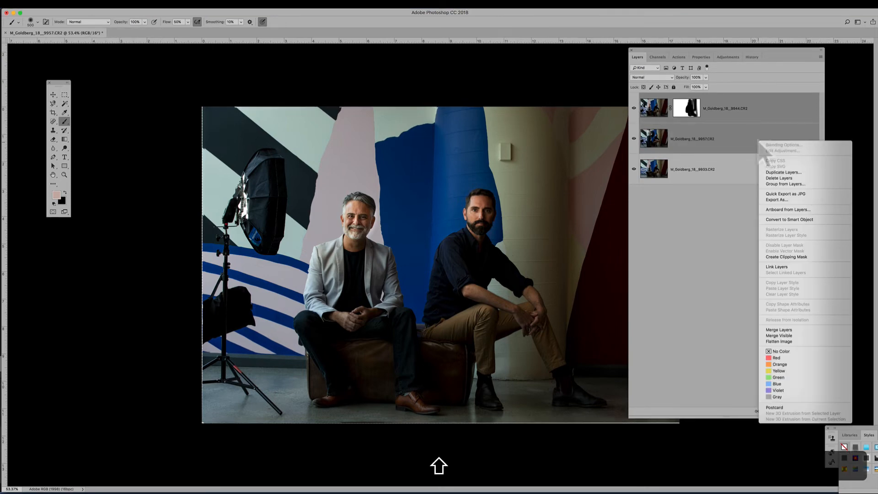
click(787, 331)
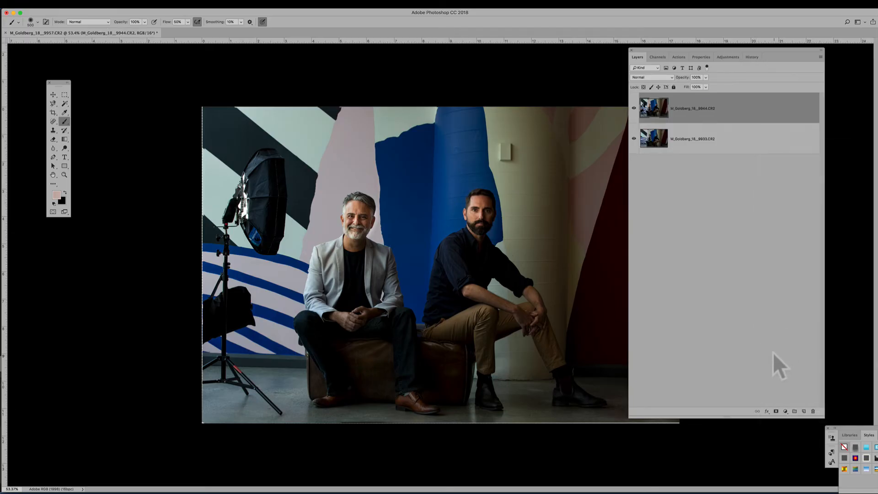
- Compare the merged layer with layer 9933 by repeatedly hiding and showing it, leaving it visible
click(633, 108)
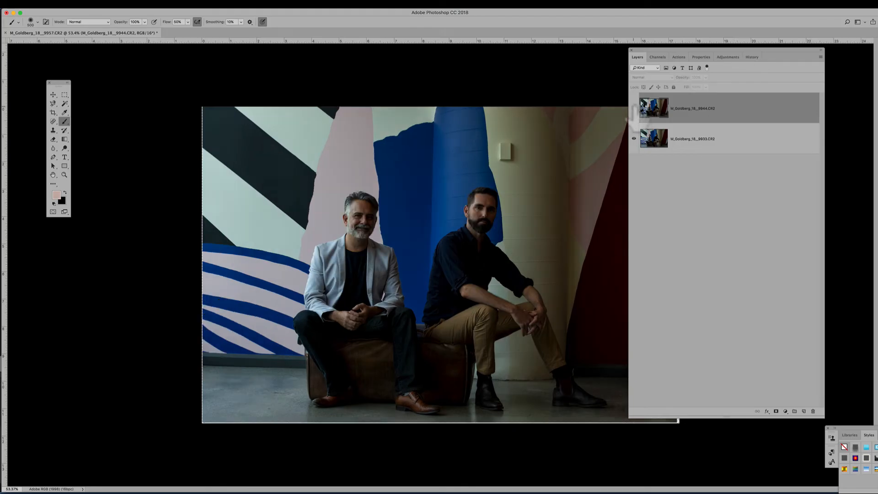
click(634, 108)
click(634, 108)
click(633, 108)
click(634, 107)
click(634, 108)
click(634, 108)
click(634, 108)
click(633, 108)
click(634, 108)
click(634, 108)
click(633, 107)
click(633, 108)
click(633, 108)
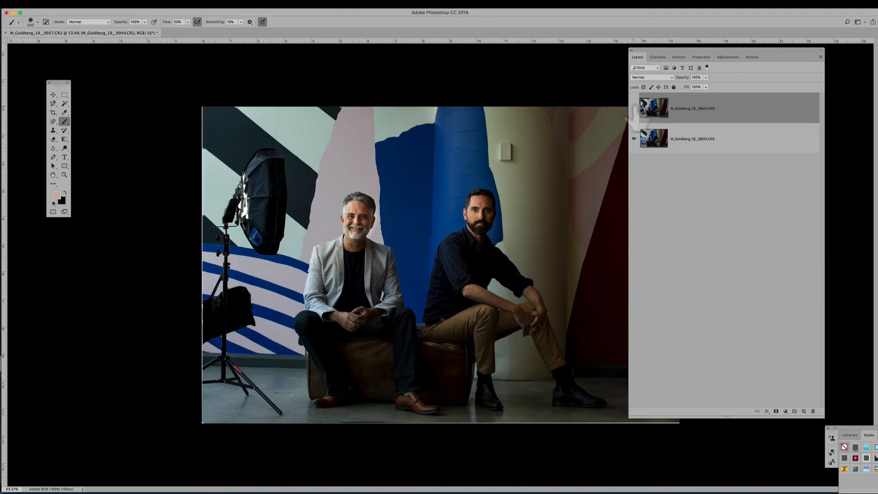
click(634, 108)
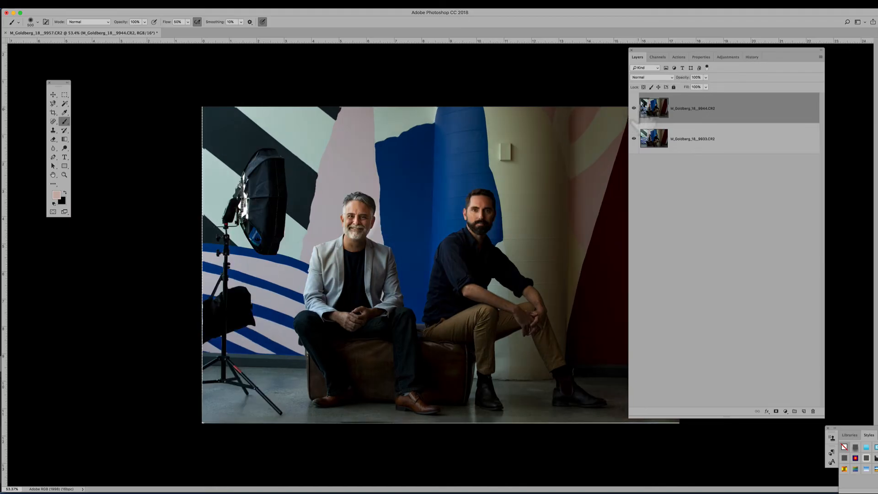
- Add a white mask to the merged layer and paint black over the softbox, sandbag and light stand to remove them
click(776, 411)
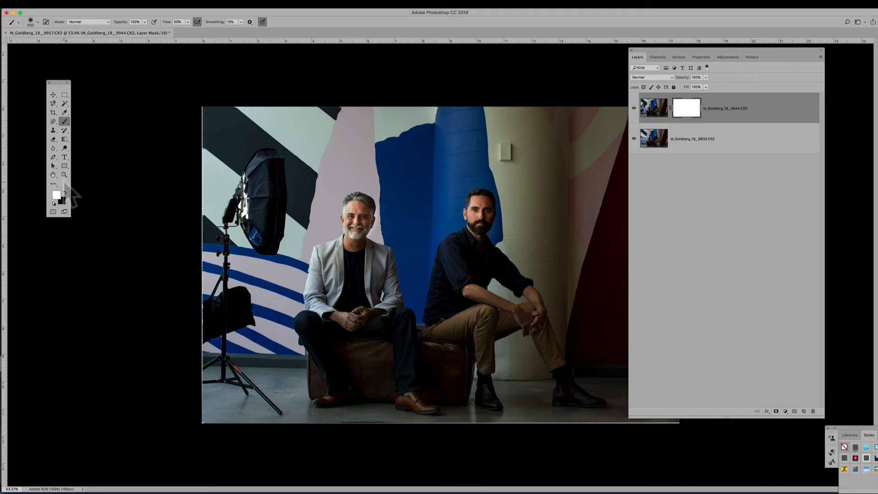
click(65, 192)
mouse_move(259, 188)
mouse_down()
mouse_move(252, 199)
mouse_move(247, 169)
mouse_move(274, 166)
mouse_move(263, 163)
mouse_move(250, 177)
mouse_move(272, 183)
mouse_move(276, 160)
mouse_move(264, 218)
mouse_move(240, 204)
mouse_move(237, 219)
mouse_move(225, 218)
mouse_move(274, 247)
mouse_move(219, 236)
mouse_move(231, 246)
mouse_move(277, 236)
mouse_move(275, 201)
mouse_up()
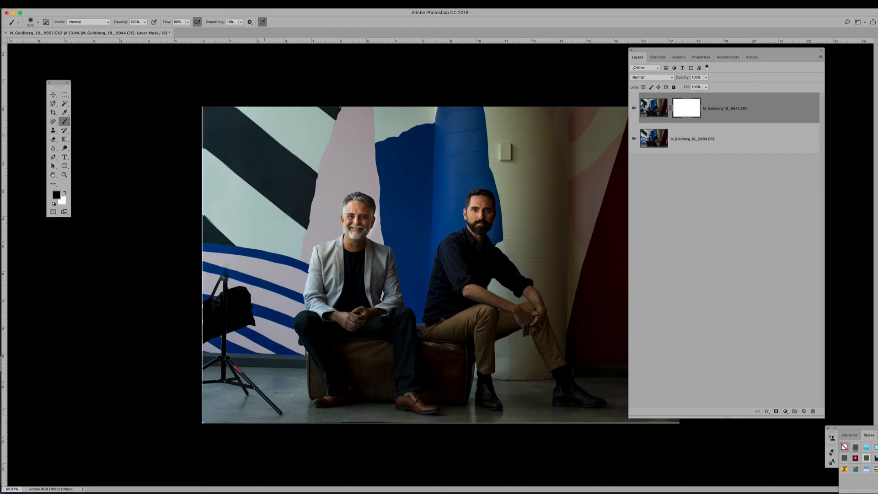
mouse_move(243, 299)
mouse_down()
mouse_move(247, 340)
mouse_move(230, 288)
mouse_move(227, 350)
mouse_move(244, 392)
mouse_move(273, 409)
mouse_move(237, 374)
mouse_move(214, 314)
mouse_move(220, 306)
mouse_move(214, 373)
mouse_up()
drag(272, 410, 274, 408)
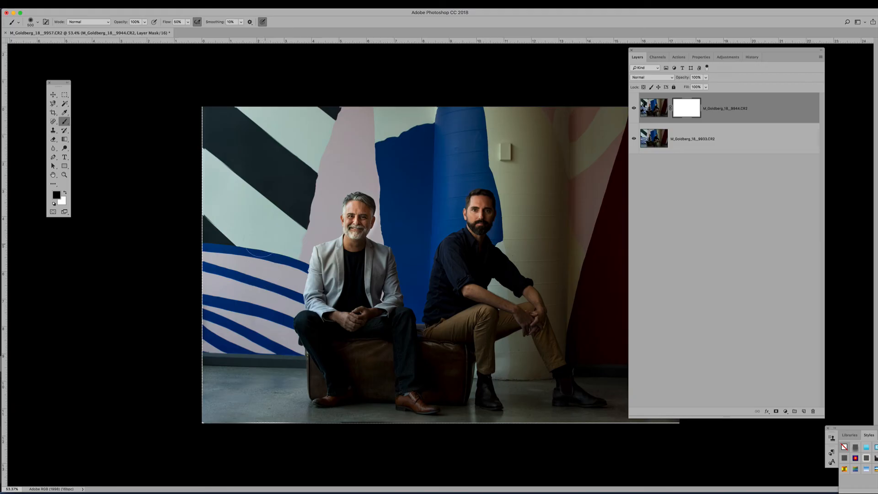
- Paint black on the mask over the mural's dark diagonal stripe and lower curved stripes beside the light-jacketed man to clean up leftovers
scroll(293, 287, up, 5)
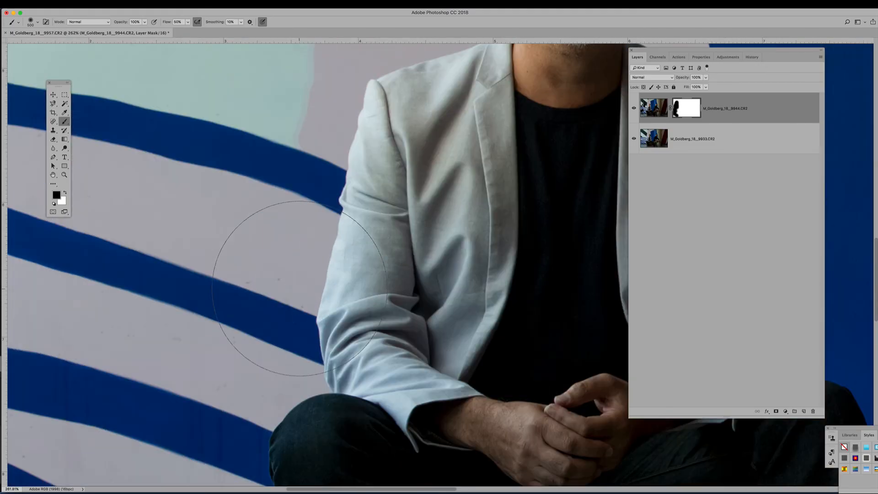
scroll(284, 265, down, 1)
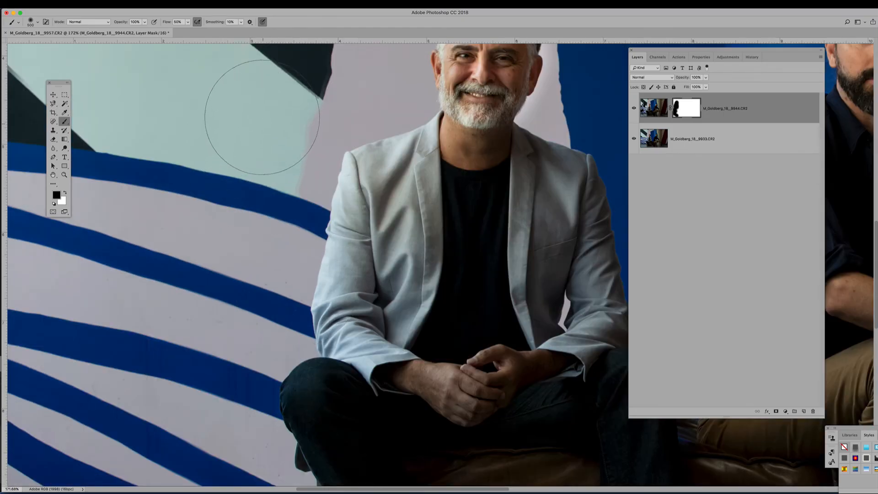
mouse_move(274, 94)
mouse_down()
mouse_move(287, 70)
mouse_move(270, 88)
mouse_up()
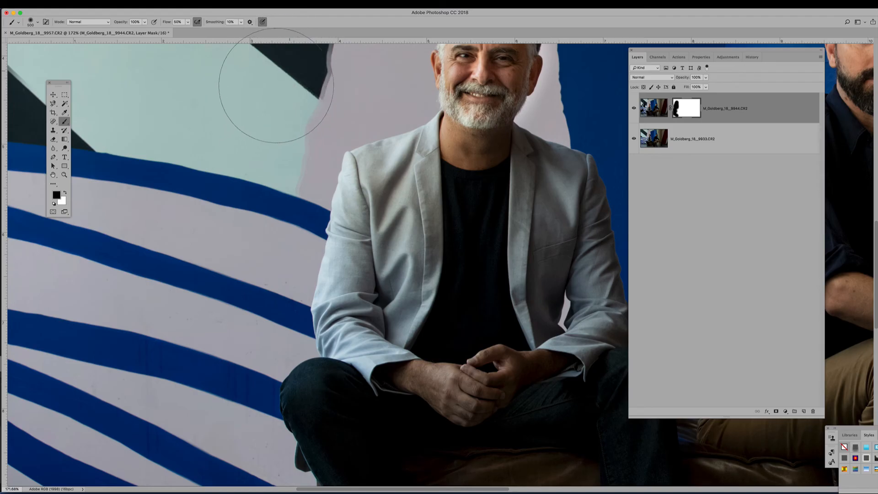
mouse_move(172, 306)
mouse_down()
mouse_move(165, 339)
mouse_move(173, 323)
mouse_up()
key(super+0)
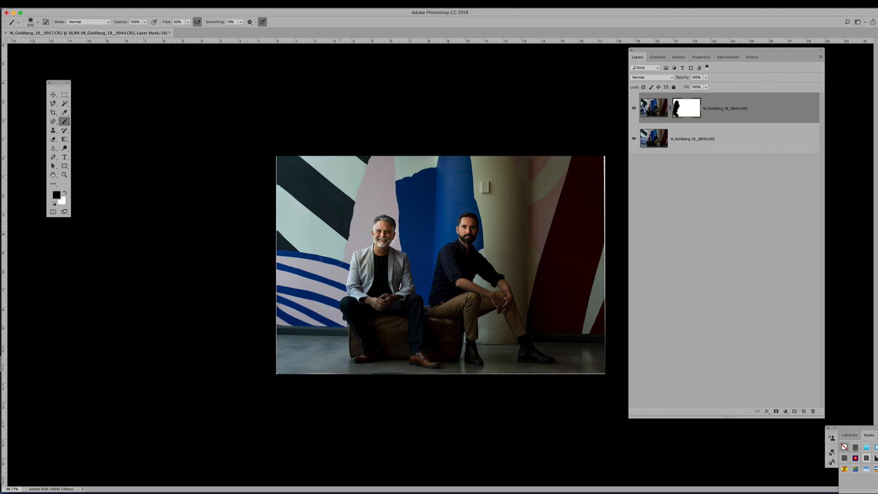
scroll(358, 261, up, 5)
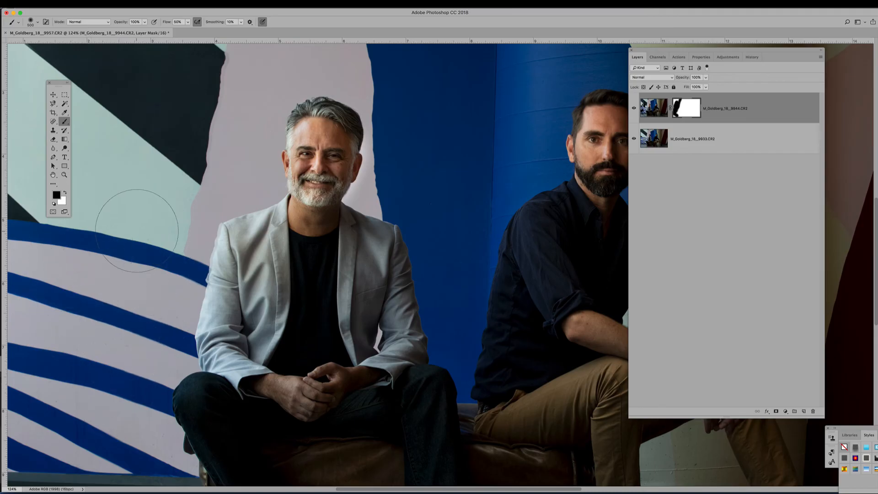
scroll(136, 228, down, 5)
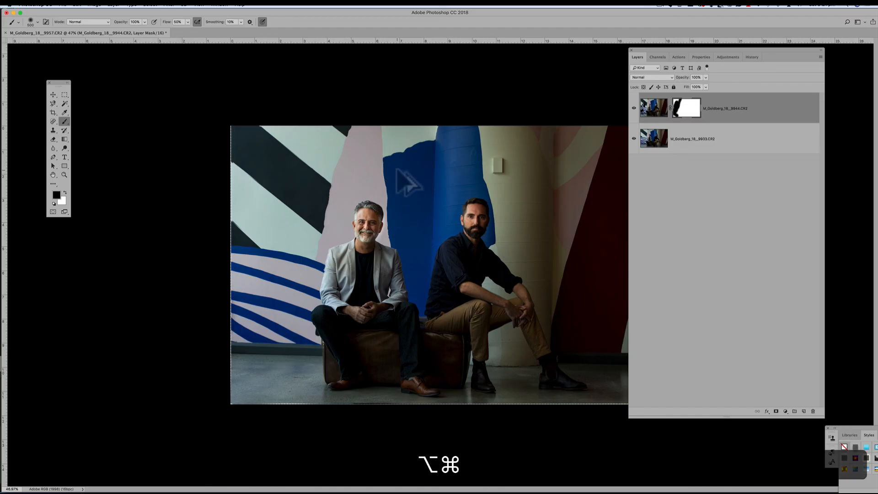
- Stamp all visible layers into a new top layer and open the Camera Raw Filter on it
key(alt+shift+super+e)
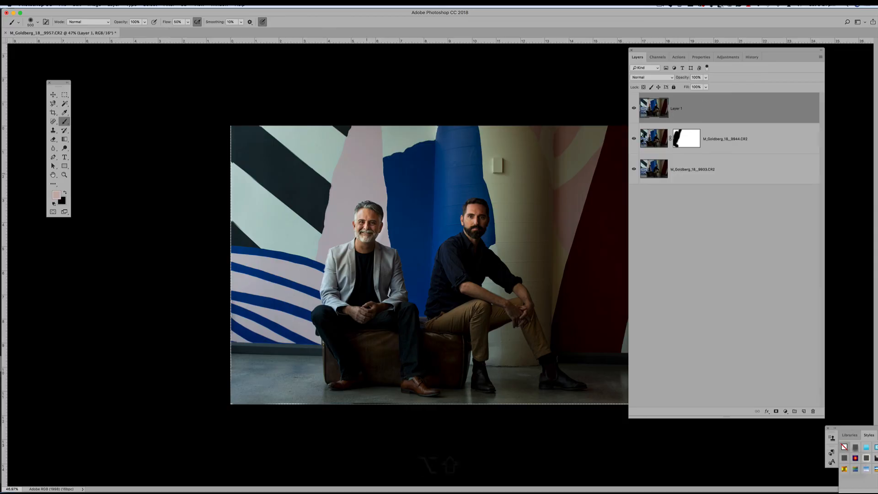
click(168, 4)
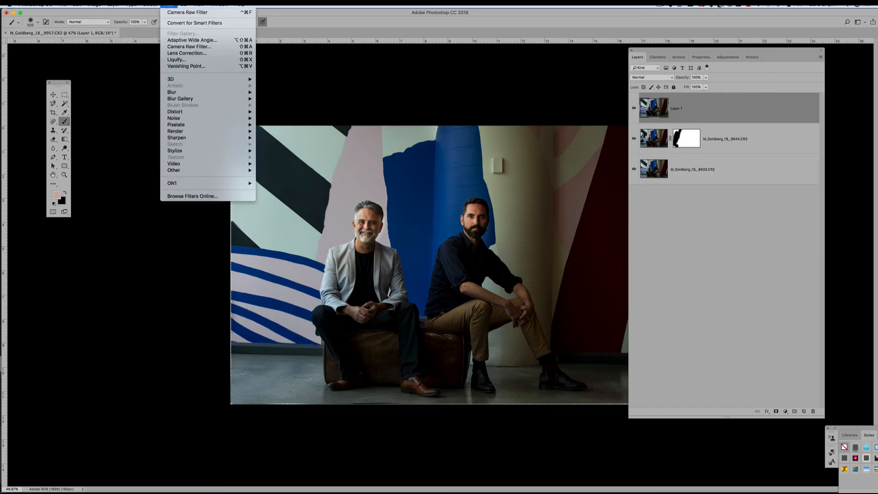
click(188, 47)
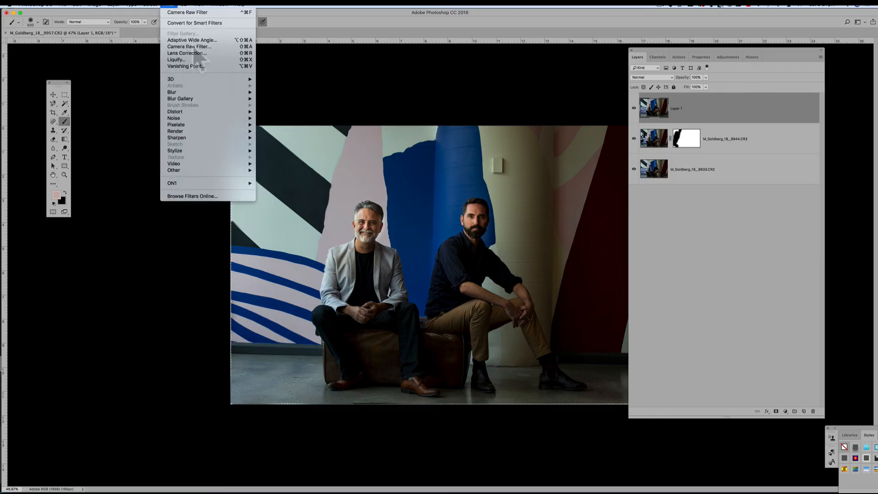